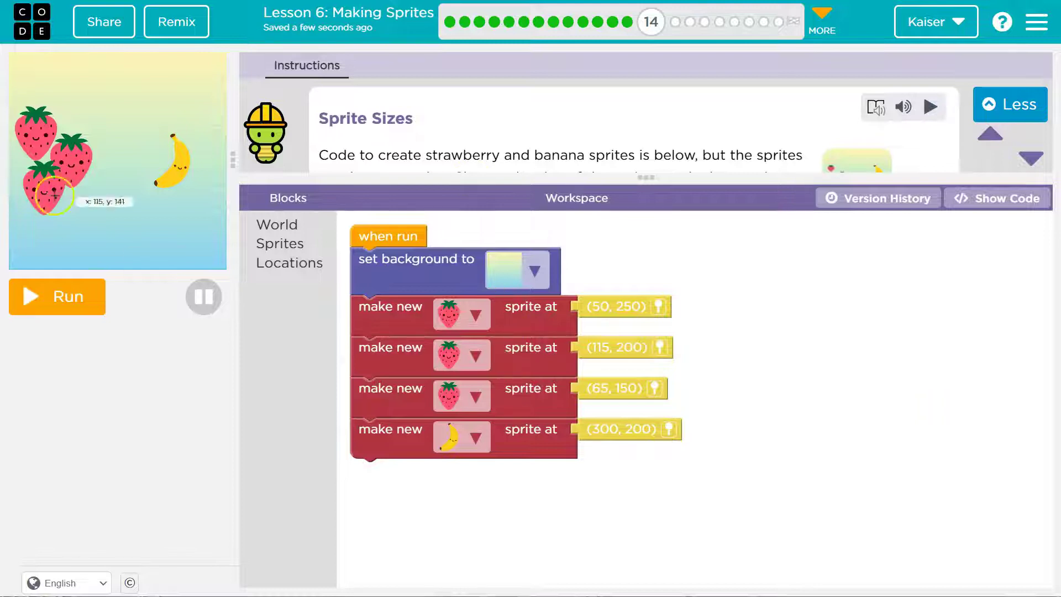
{"action": "scroll", "coordinate": [629, 145], "scroll_direction": "down", "scroll_amount": 2}
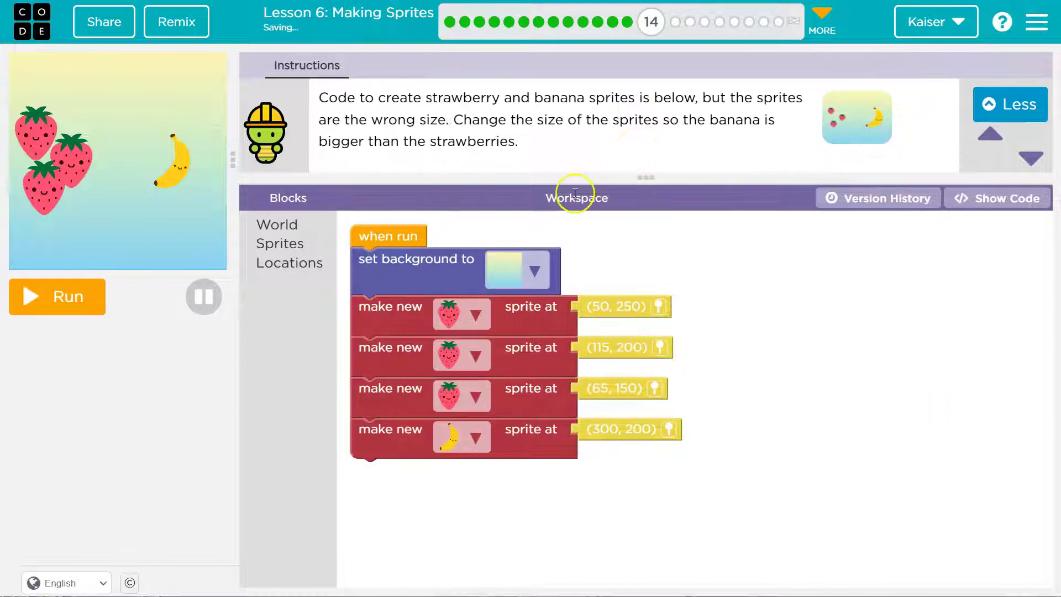
- Enlarge the instructions area and check the hint for where the size block is
{"action": "left_click_drag", "start_coordinate": [575, 177], "coordinate": [577, 215]}
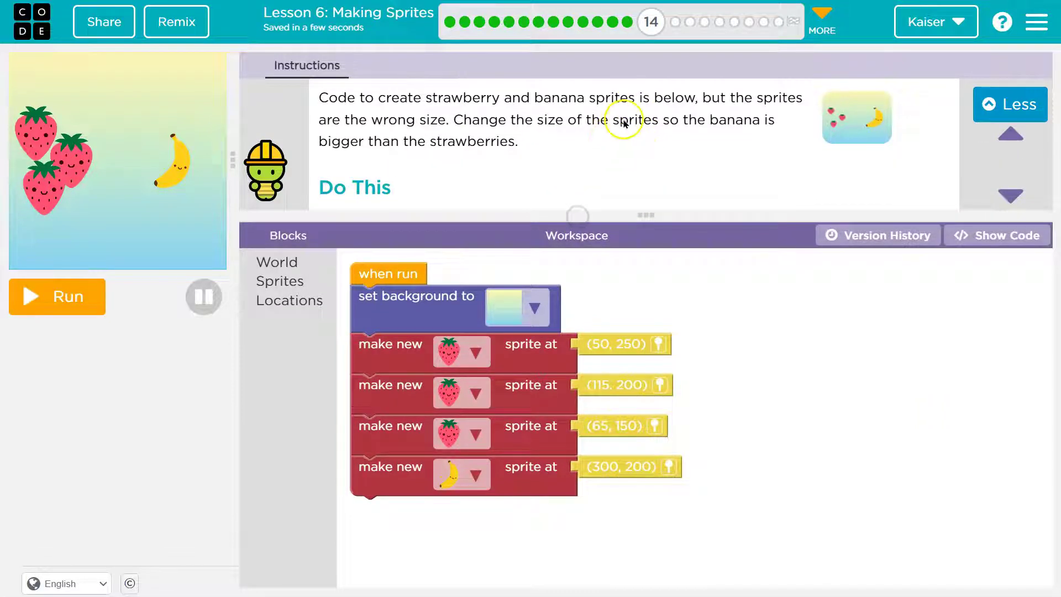
{"action": "scroll", "coordinate": [599, 173], "scroll_direction": "down", "scroll_amount": 2}
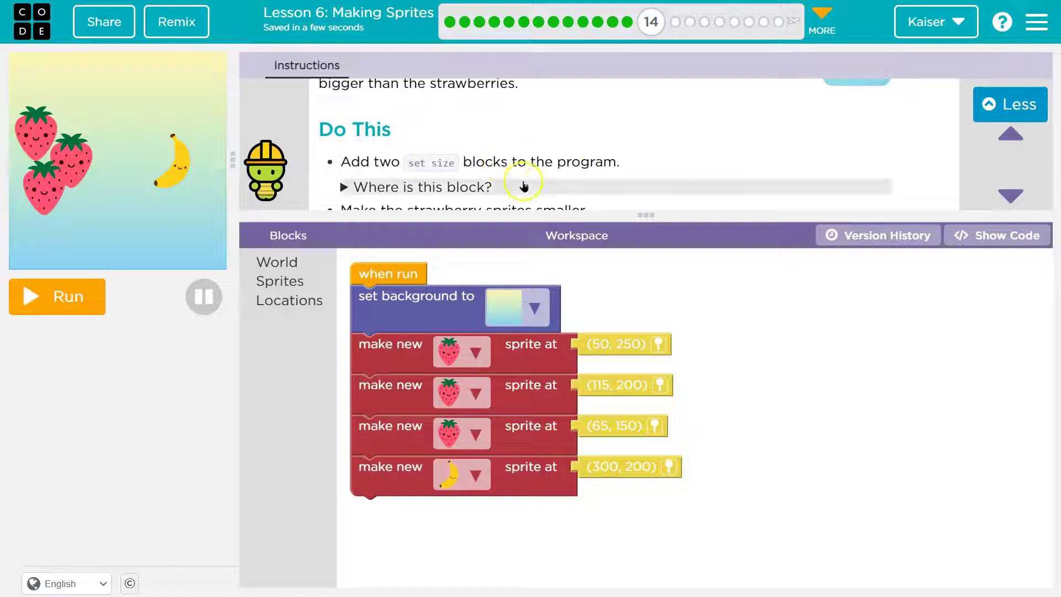
{"action": "left_click", "coordinate": [505, 184]}
{"action": "scroll", "coordinate": [505, 181], "scroll_direction": "down", "scroll_amount": 3}
{"action": "scroll", "coordinate": [503, 178], "scroll_direction": "up", "scroll_amount": 2}
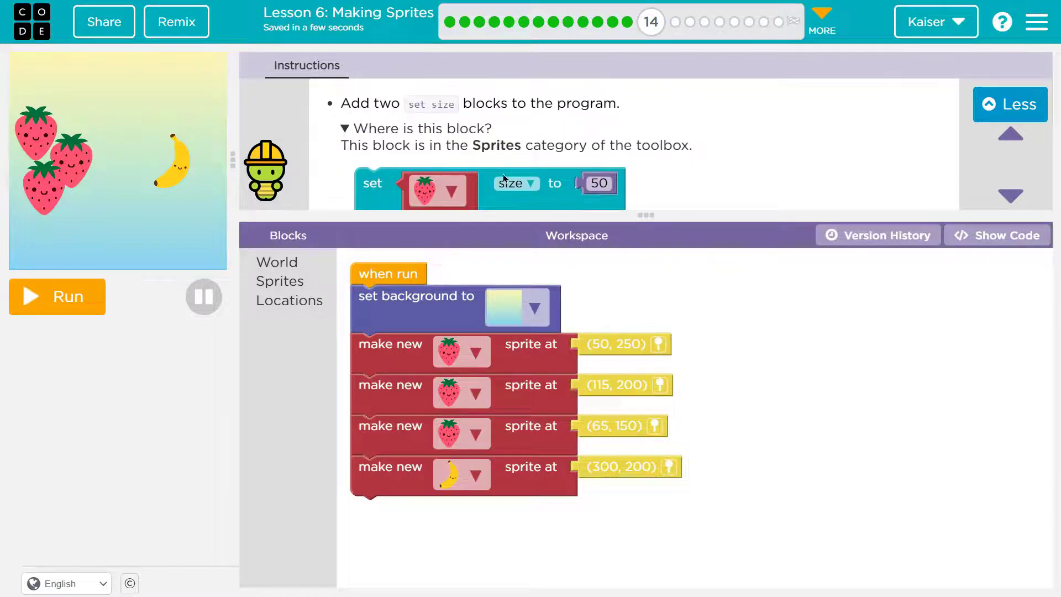
{"action": "left_click", "coordinate": [426, 129]}
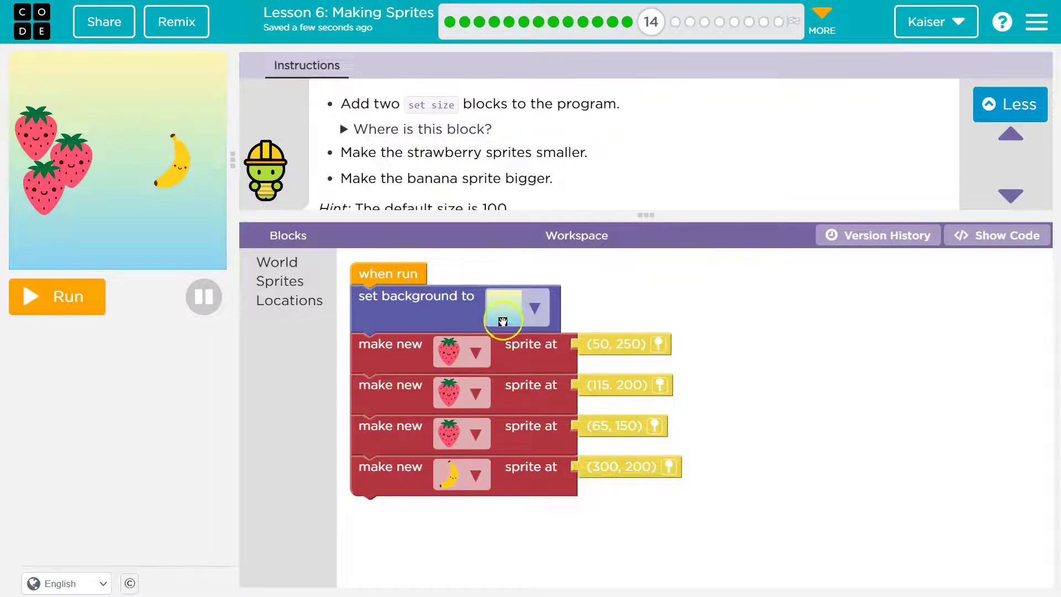
- Insert a strawberry set-size block after the background block and change it to 500
{"action": "left_click", "coordinate": [280, 282]}
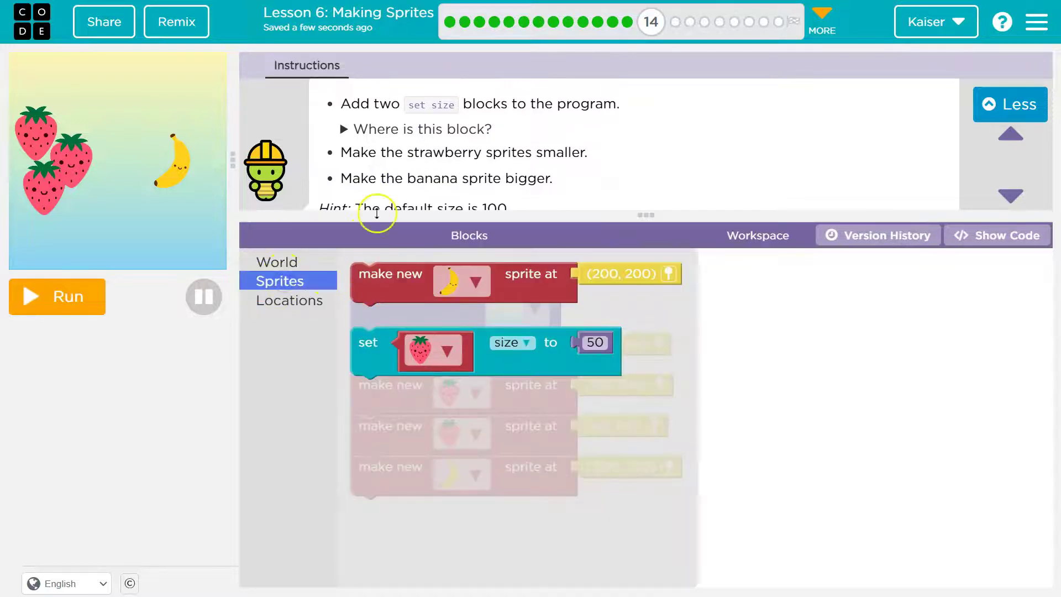
{"action": "scroll", "coordinate": [508, 120], "scroll_direction": "up", "scroll_amount": 3}
{"action": "scroll", "coordinate": [556, 138], "scroll_direction": "down", "scroll_amount": 2}
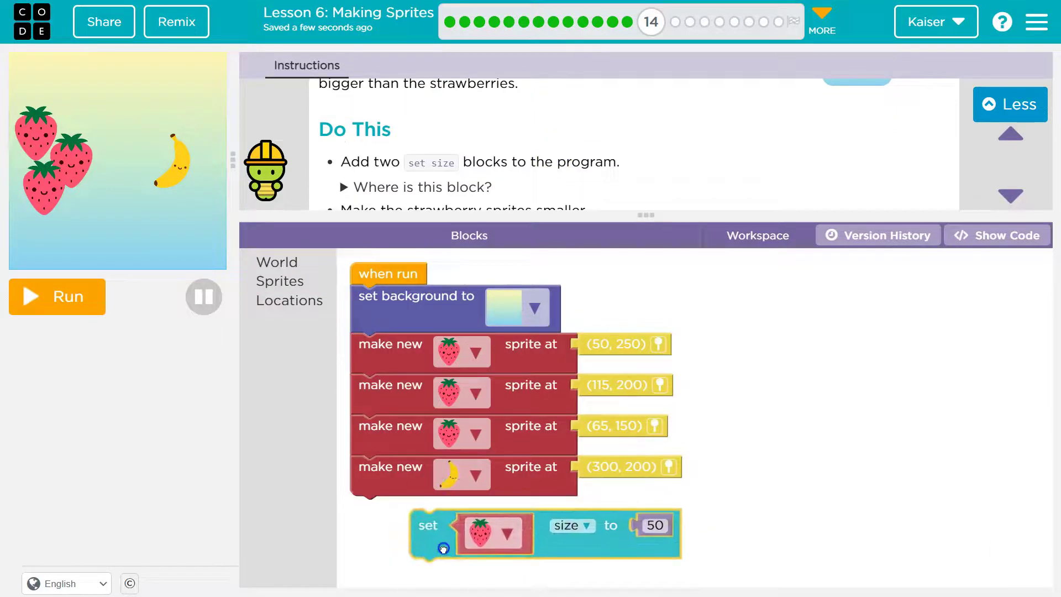
{"action": "mouse_move", "coordinate": [385, 368]}
{"action": "left_mouse_down"}
{"action": "mouse_move", "coordinate": [385, 539]}
{"action": "mouse_move", "coordinate": [385, 370]}
{"action": "left_mouse_up"}
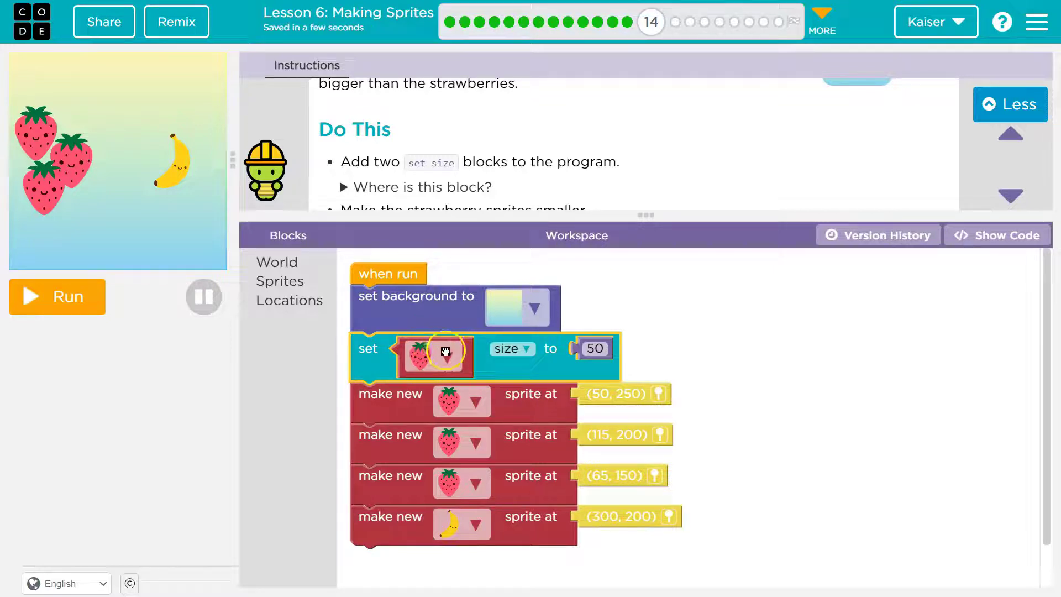
{"action": "left_click", "coordinate": [597, 352]}
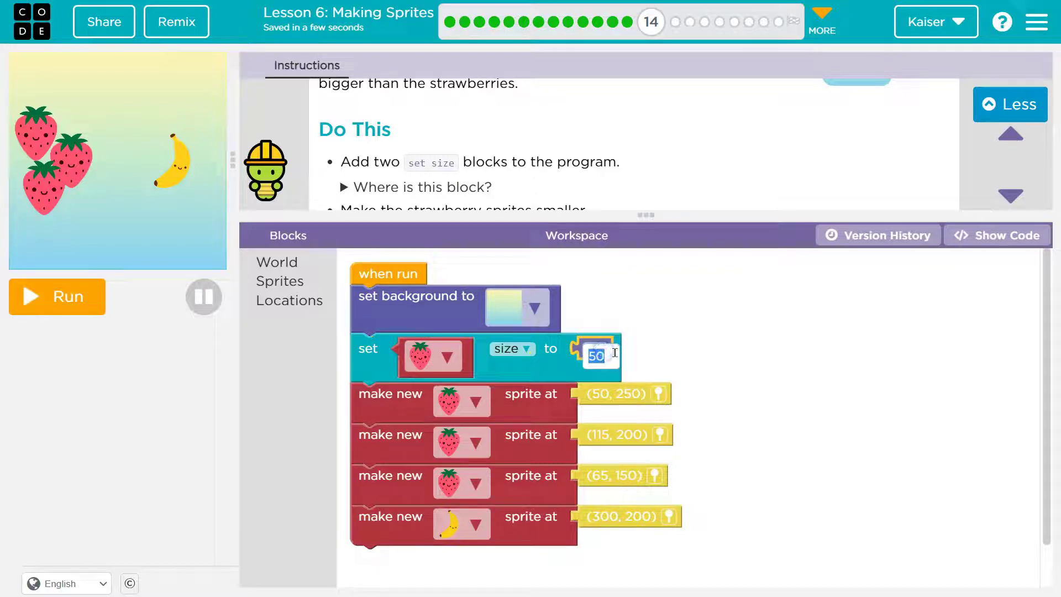
{"action": "type", "text": "0500"}
{"action": "left_click", "coordinate": [694, 371]}
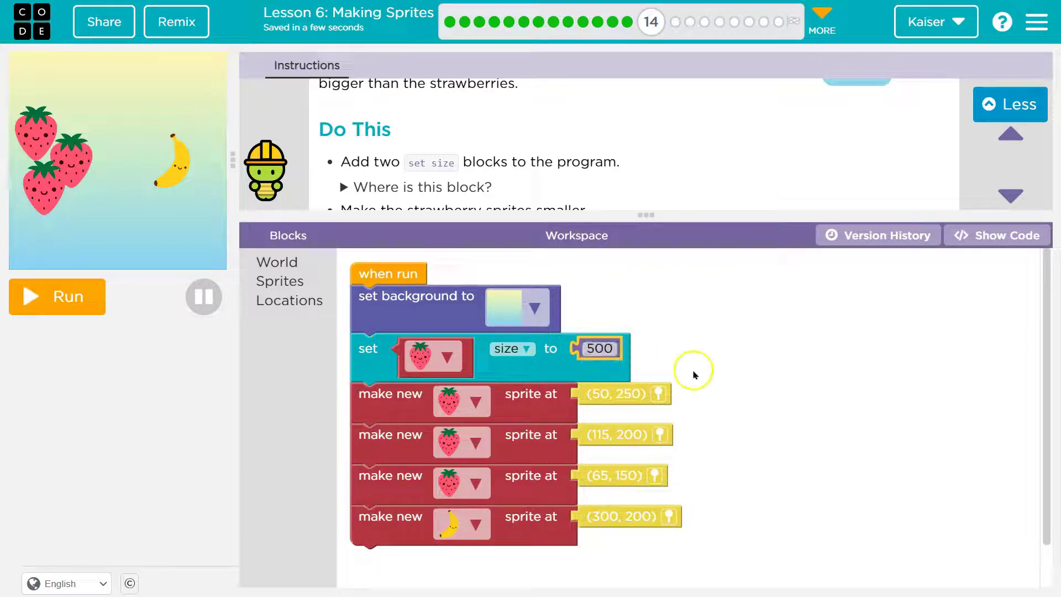
{"action": "left_click", "coordinate": [584, 365]}
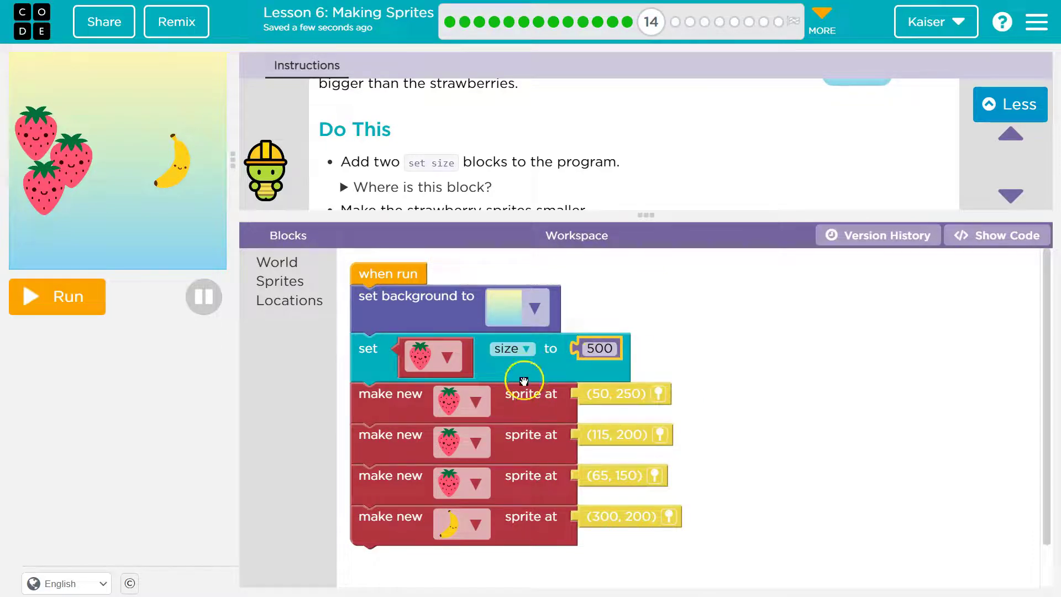
- Move the make-new sprite blocks above the set-size block and make it set the banana to 250
{"action": "left_click_drag", "start_coordinate": [524, 381], "coordinate": [524, 367]}
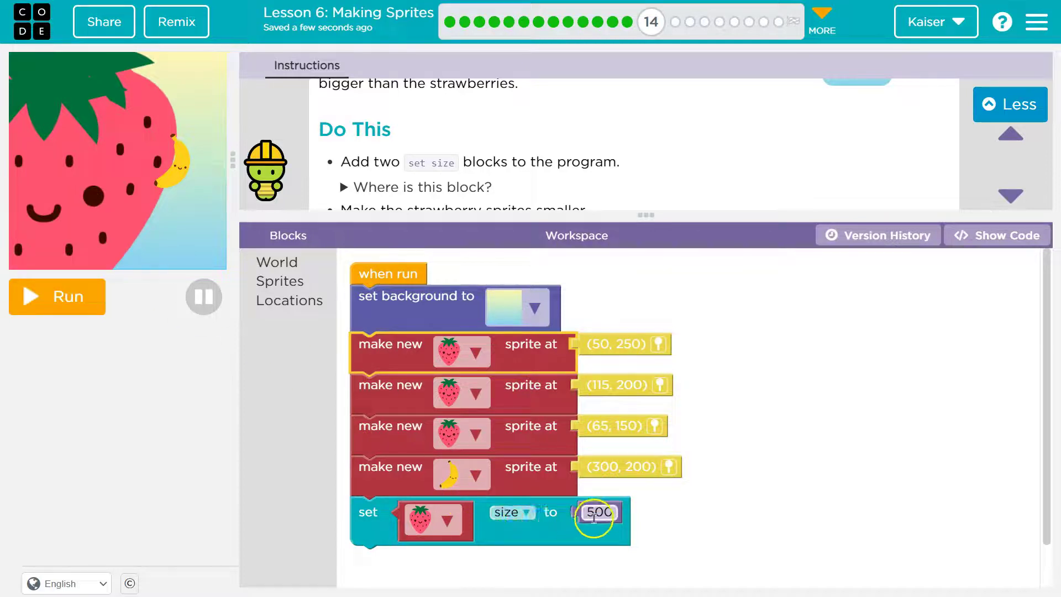
{"action": "left_click", "coordinate": [431, 518]}
{"action": "left_click", "coordinate": [413, 554]}
{"action": "left_click", "coordinate": [607, 513]}
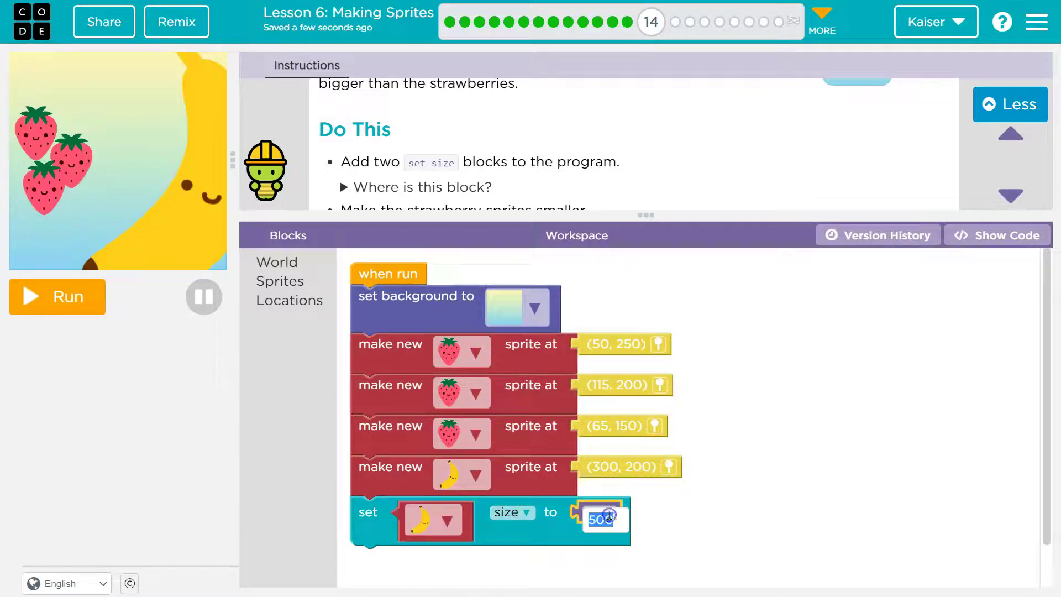
{"action": "type", "text": "150"}
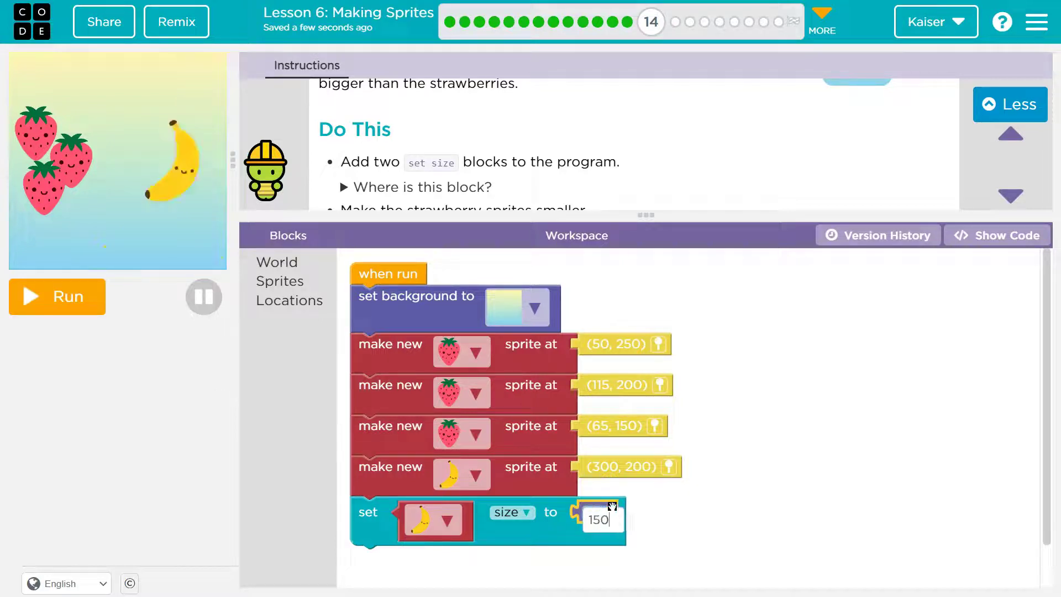
{"action": "type", "text": "3"}
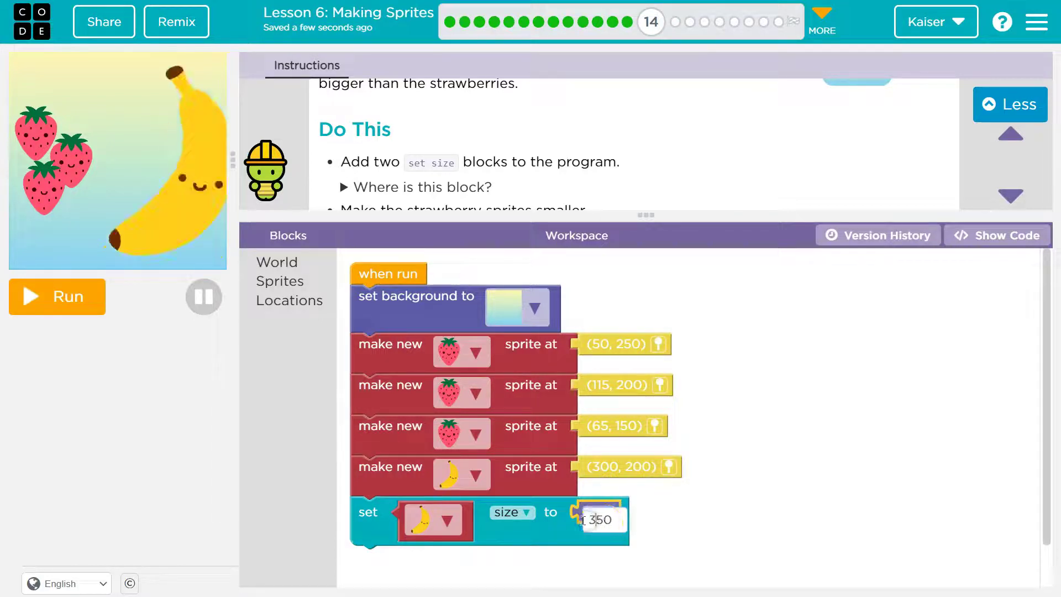
{"action": "type", "text": "2"}
{"action": "left_click", "coordinate": [804, 501]}
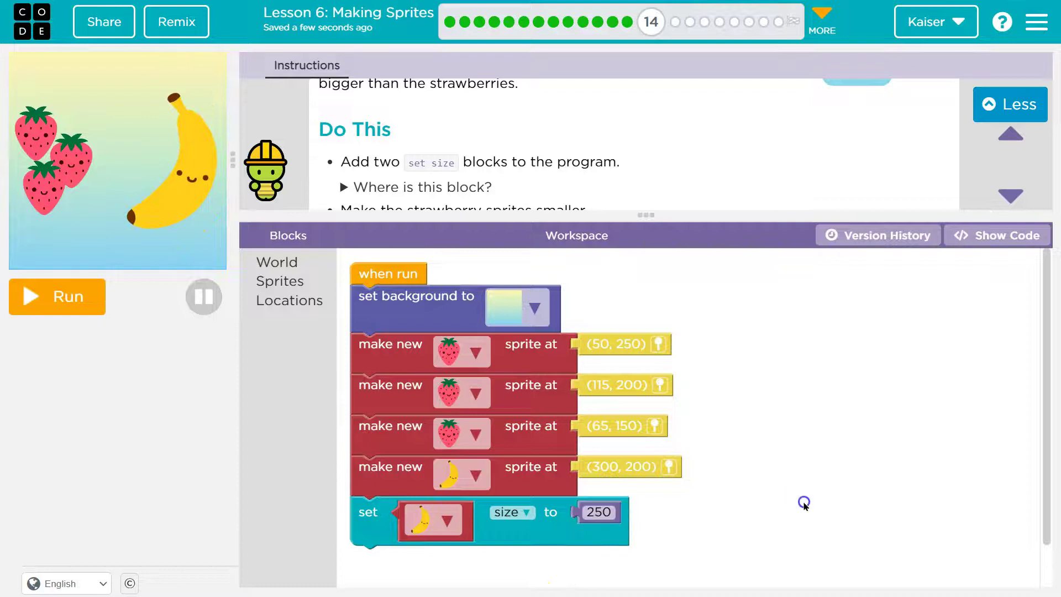
{"action": "scroll", "coordinate": [515, 139], "scroll_direction": "down", "scroll_amount": 1}
{"action": "scroll", "coordinate": [515, 139], "scroll_direction": "down", "scroll_amount": 1}
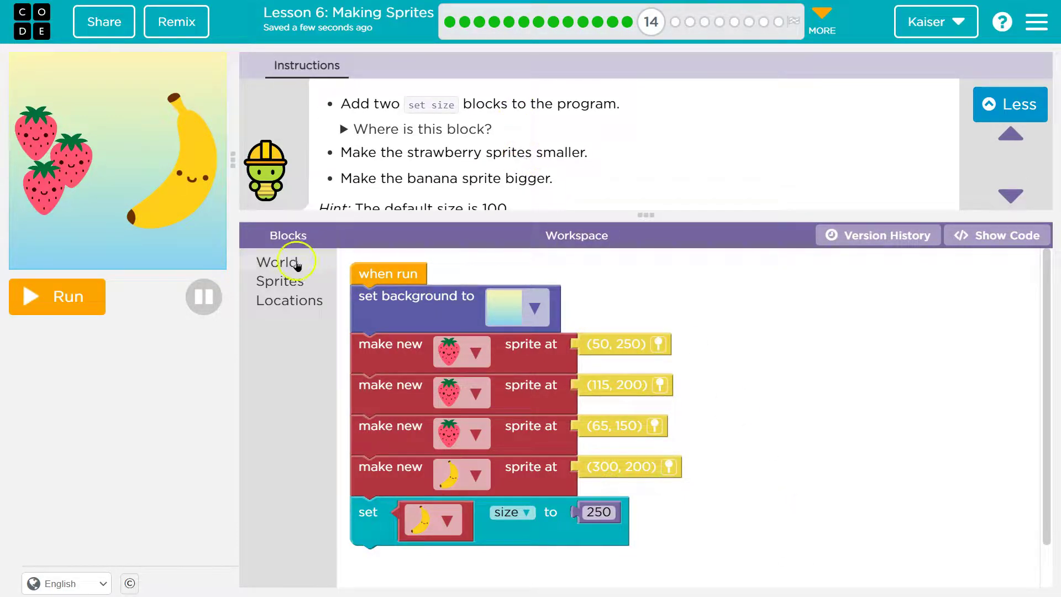
- Add a strawberry set-size-to-50 block at the end of the program, below the banana block
{"action": "left_click", "coordinate": [282, 281]}
{"action": "left_click_drag", "start_coordinate": [365, 340], "coordinate": [353, 575]}
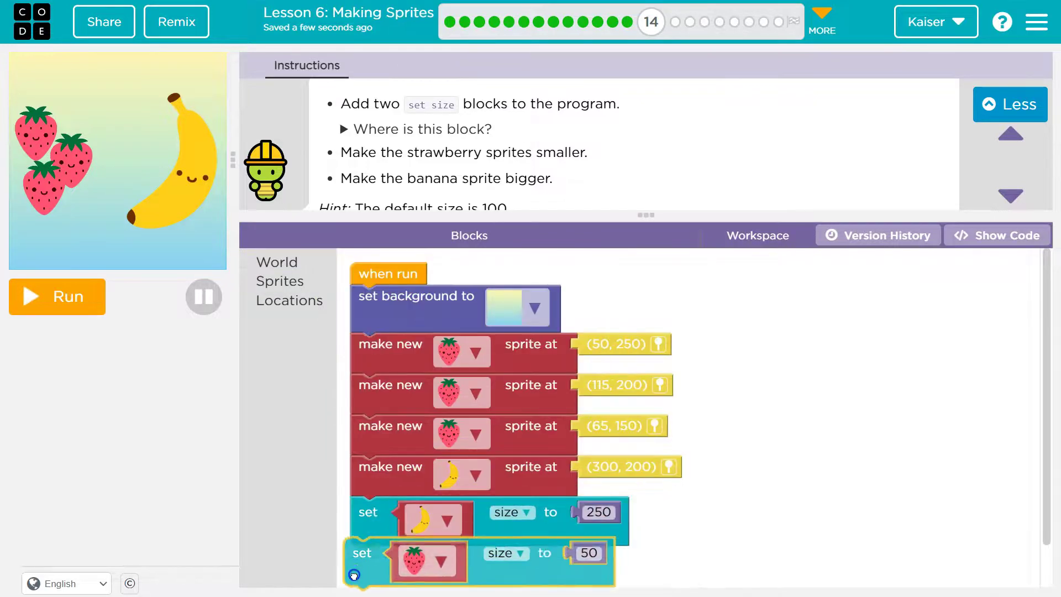
{"action": "left_click_drag", "start_coordinate": [592, 217], "coordinate": [593, 197]}
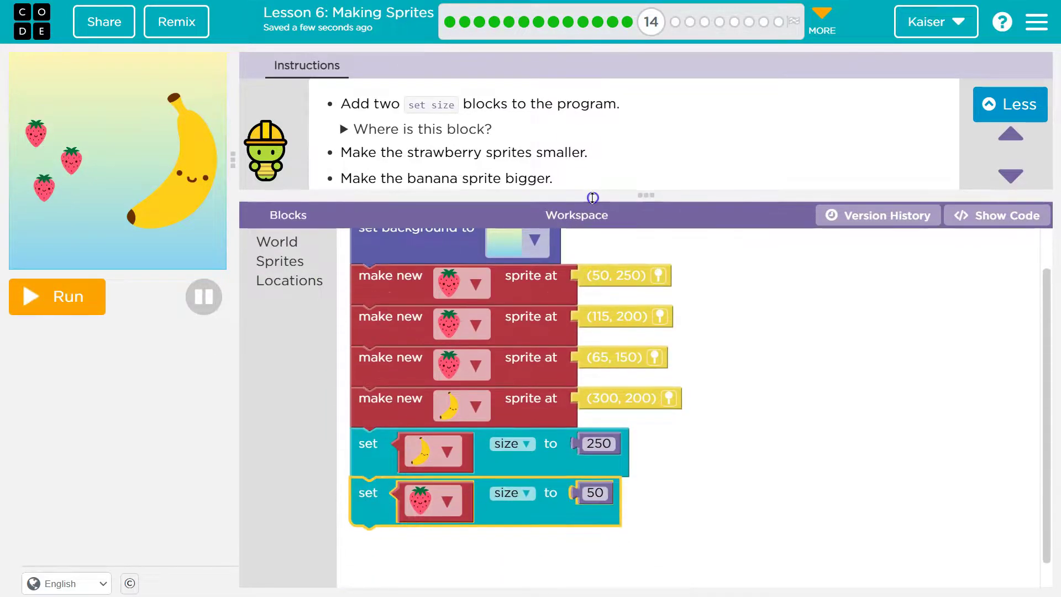
{"action": "left_click", "coordinate": [595, 493]}
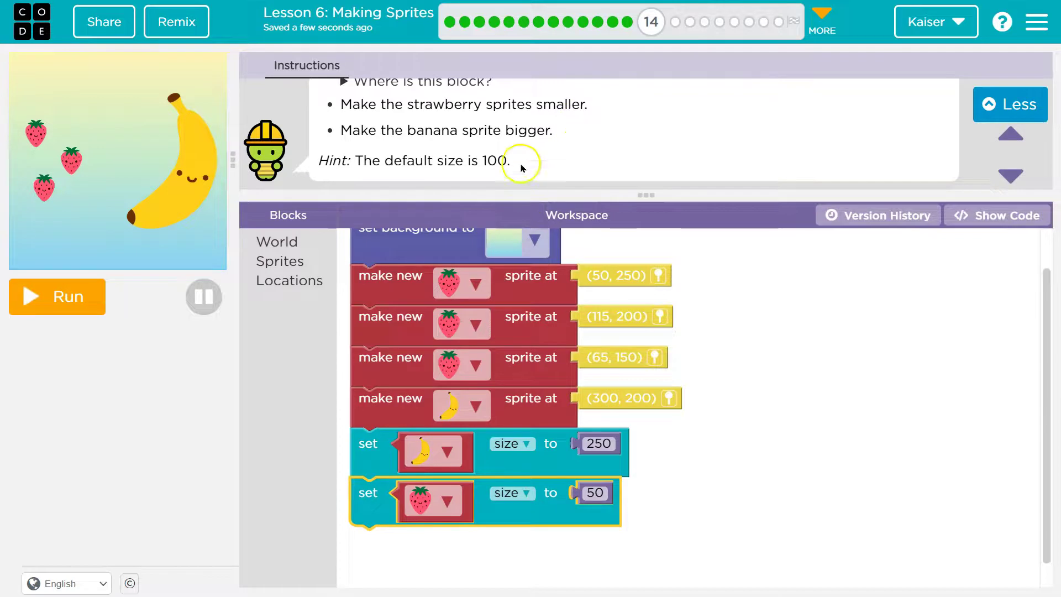
{"action": "scroll", "coordinate": [560, 414], "scroll_direction": "up", "scroll_amount": 1}
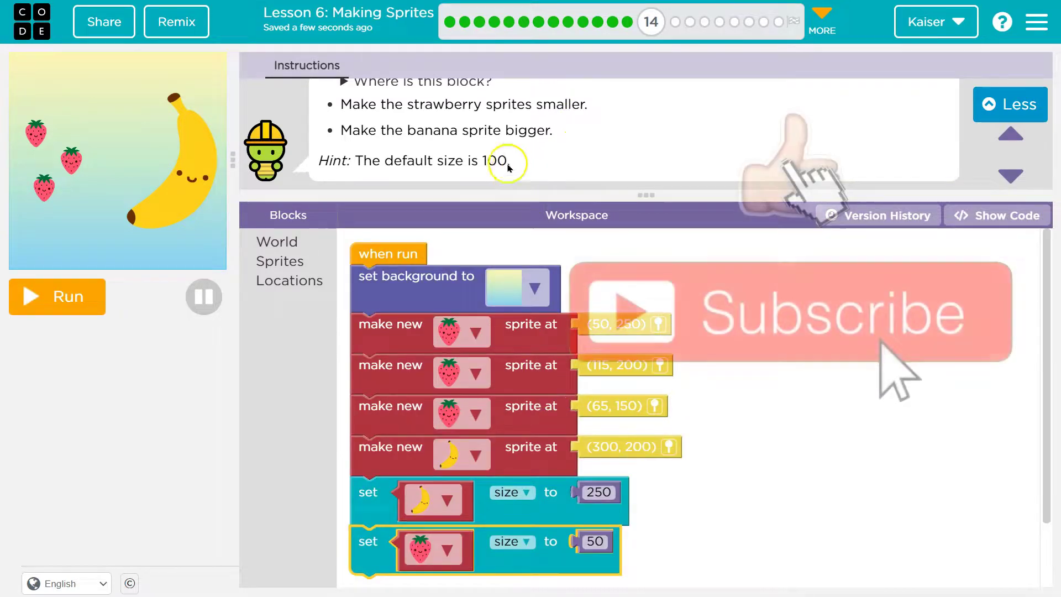
{"action": "scroll", "coordinate": [506, 164], "scroll_direction": "up", "scroll_amount": 2}
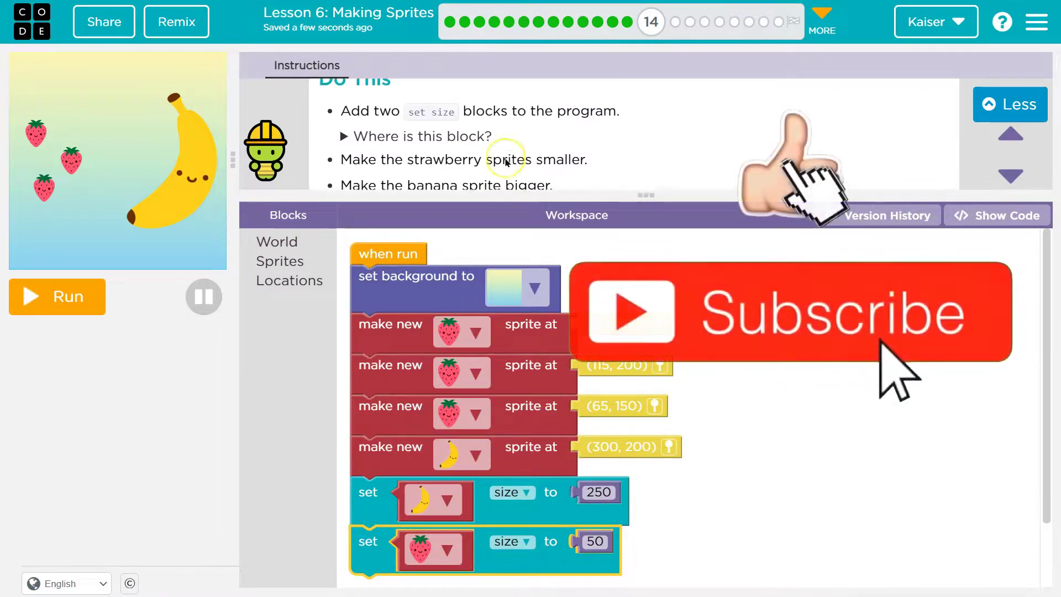
{"action": "scroll", "coordinate": [503, 163], "scroll_direction": "down", "scroll_amount": 2}
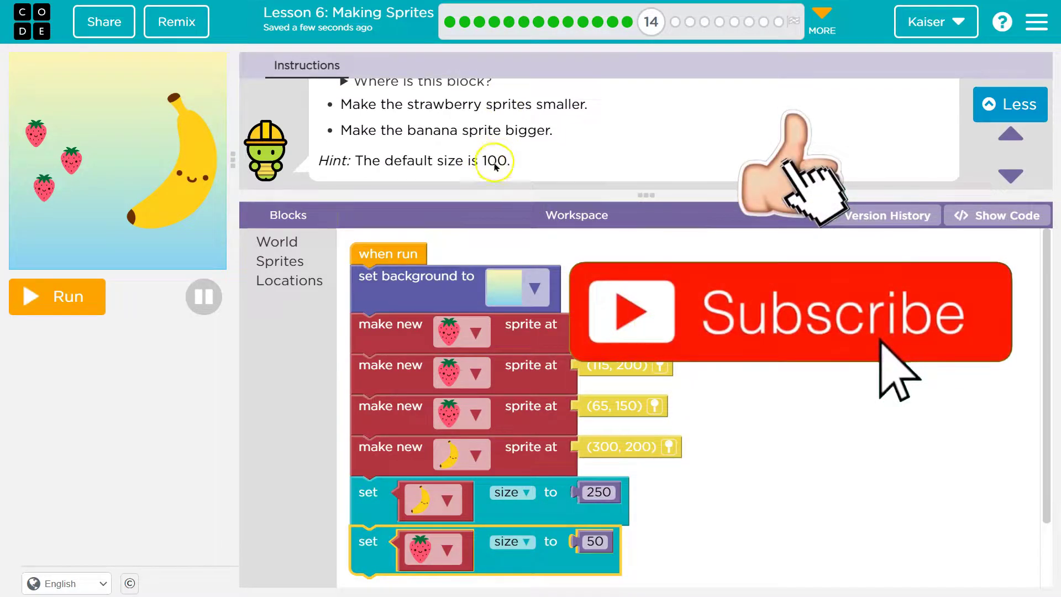